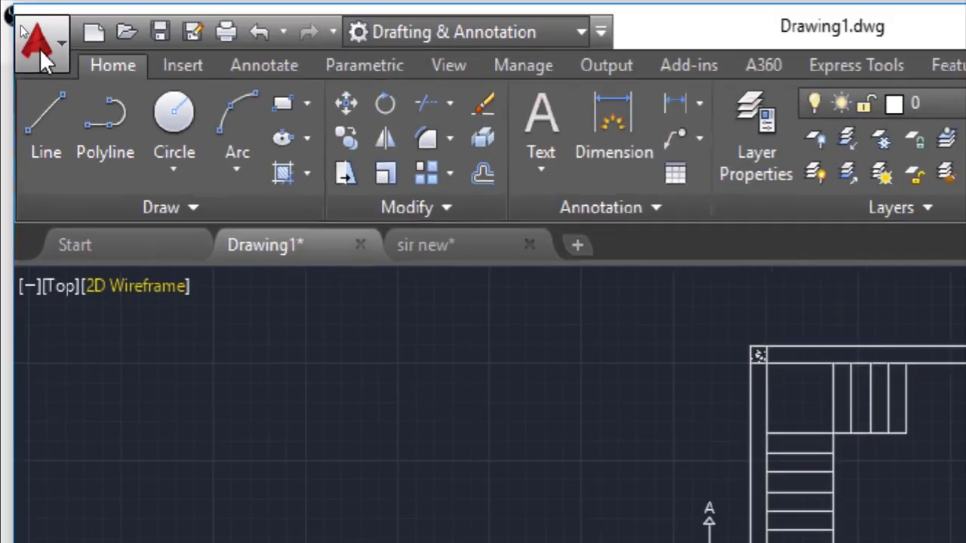
- Remove Plot from the Quick Access Toolbar, then tick it again to restore the shortcut
click(41, 51)
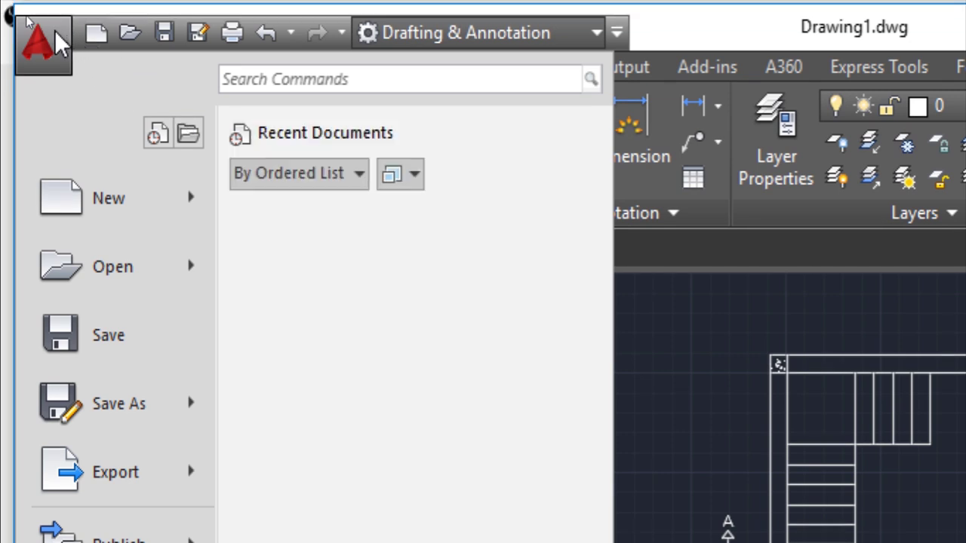
click(46, 30)
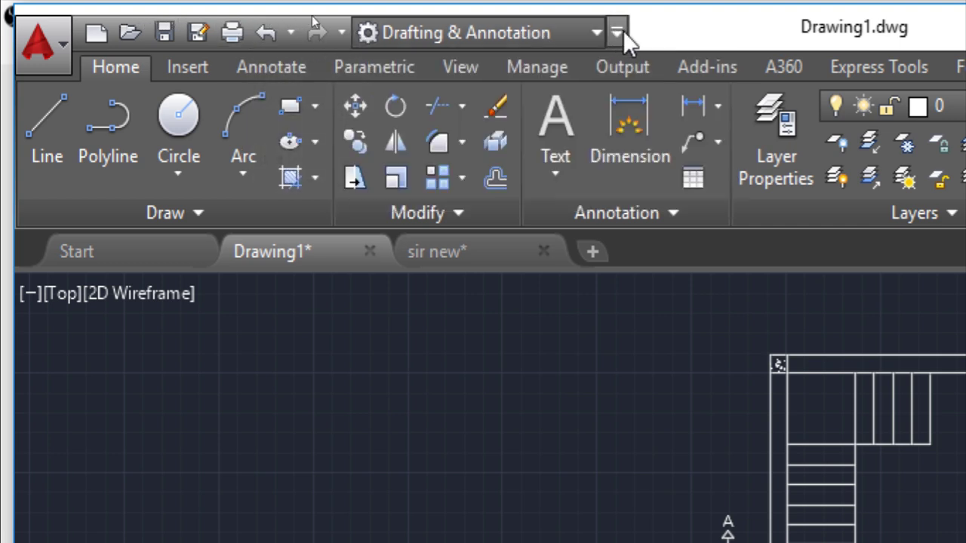
click(622, 32)
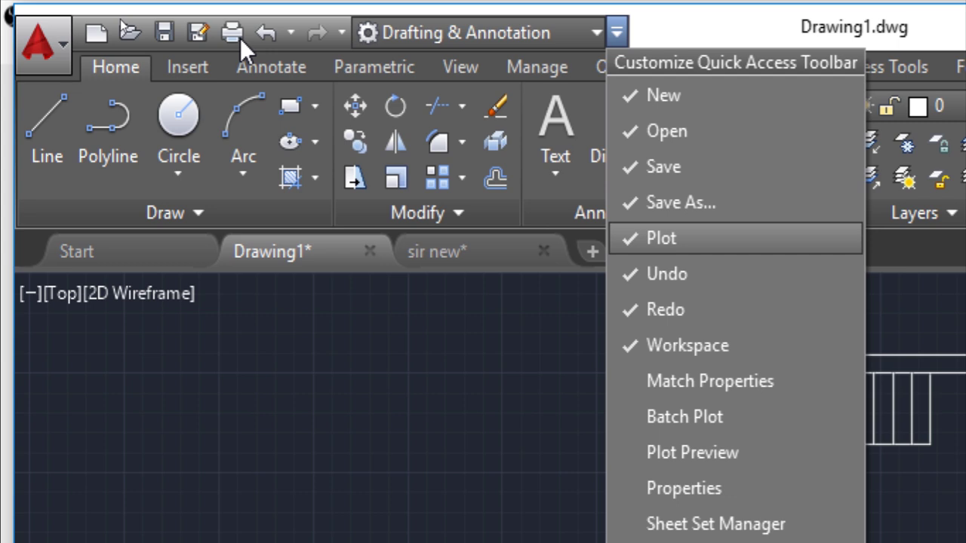
key(Return)
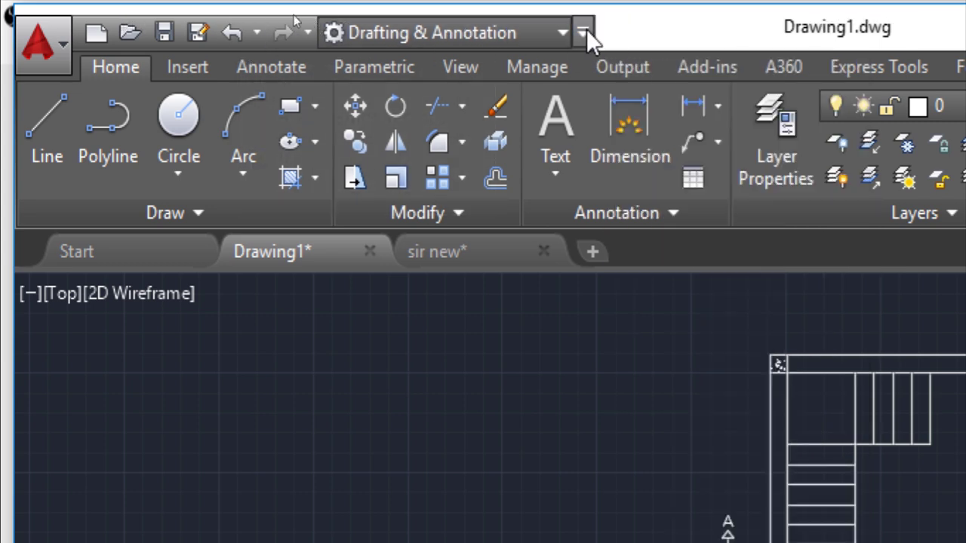
click(582, 32)
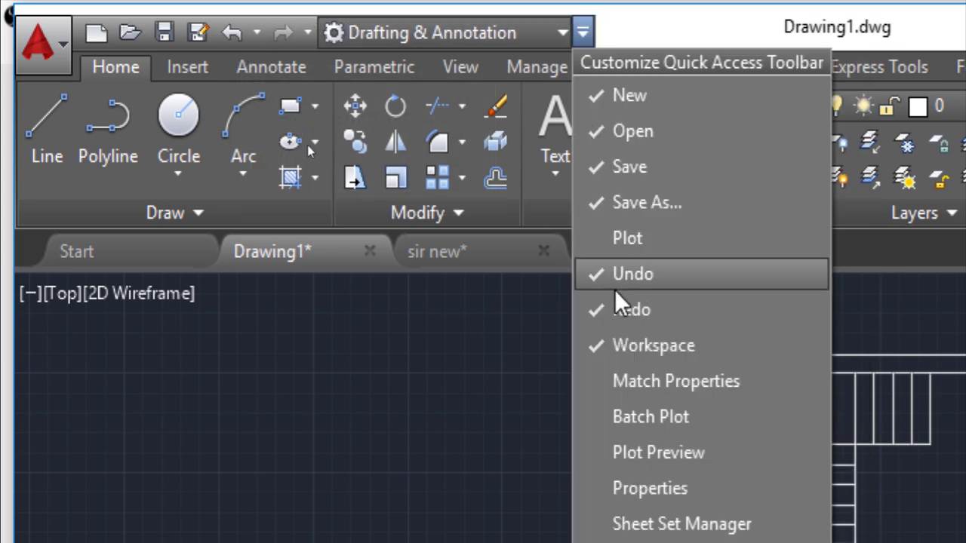
click(656, 234)
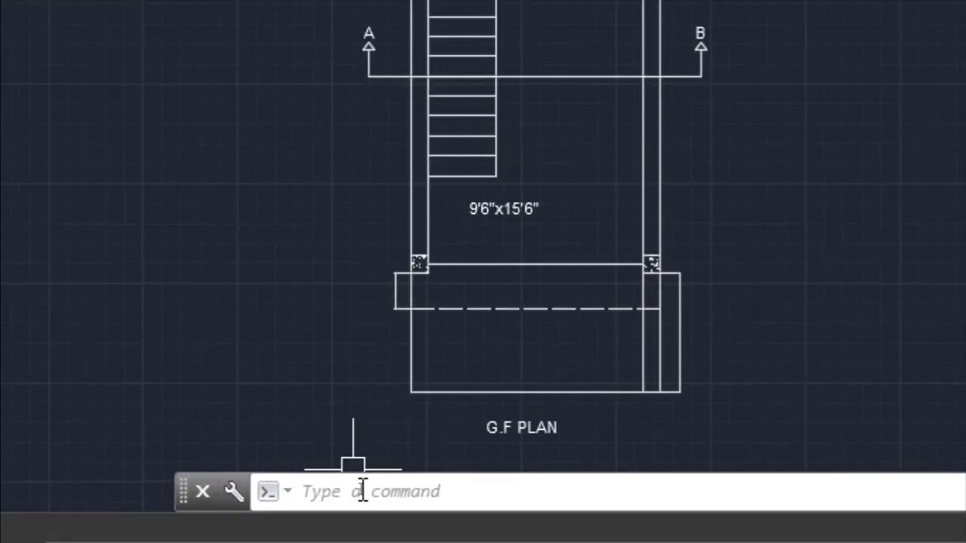
- Run PLOT from the command line, close the dialog, and reopen it with Ctrl+P
click(360, 490)
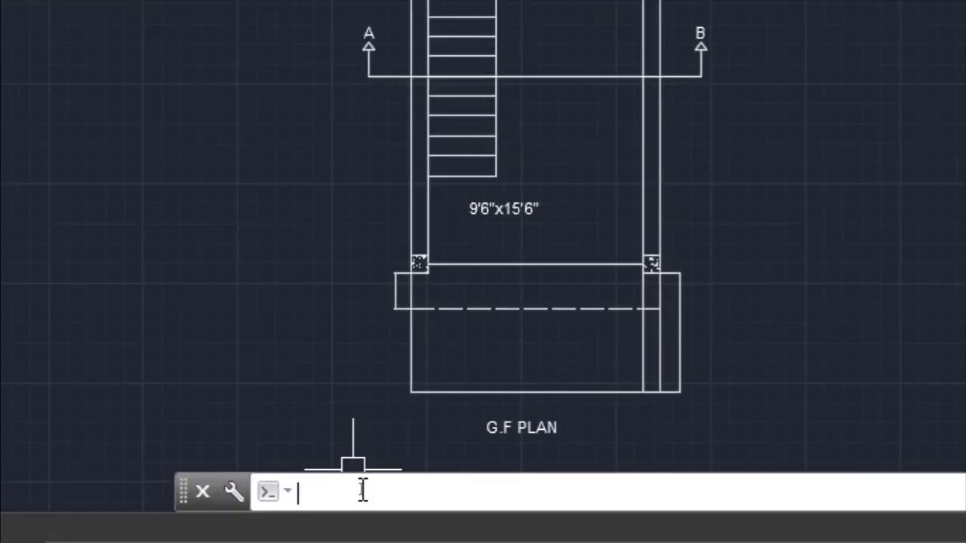
text(plo)
text(t)
key(Return)
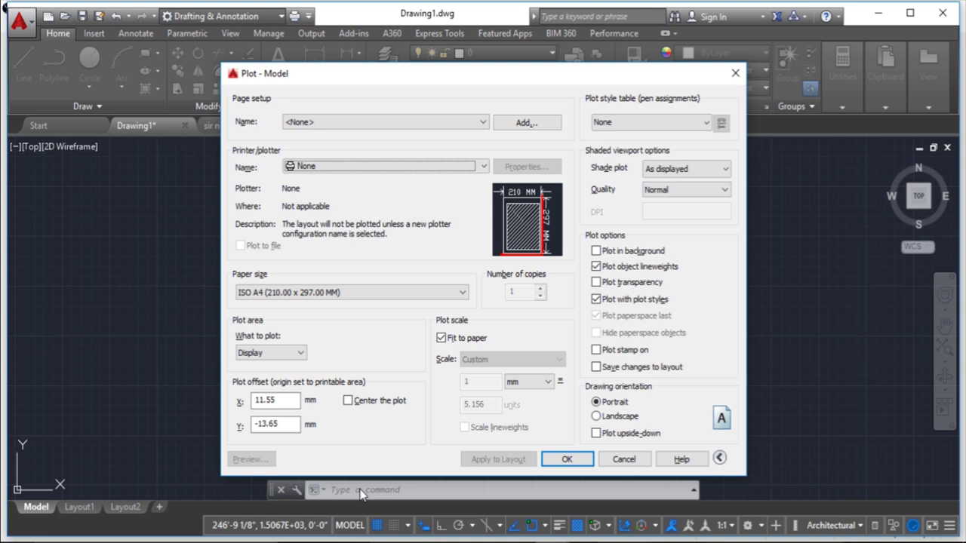
click(567, 459)
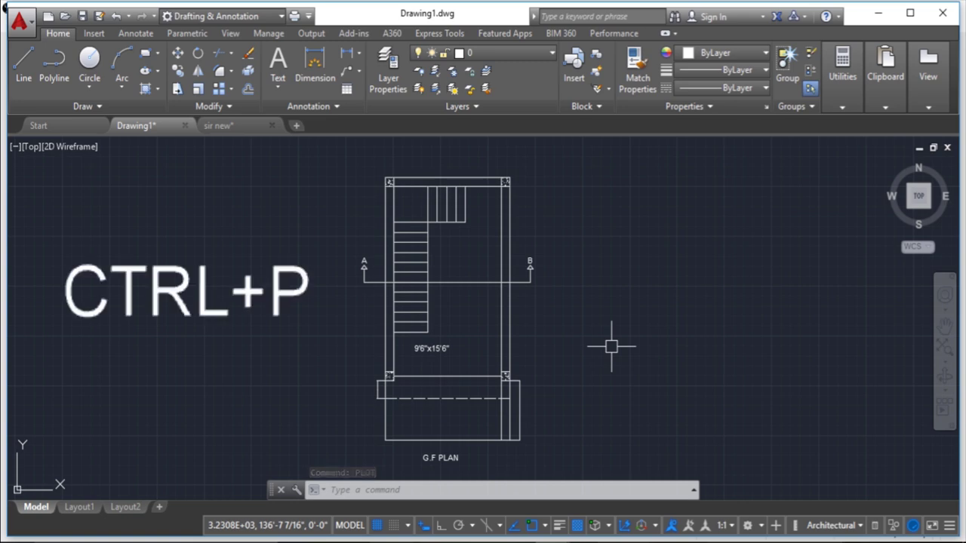
key(ctrl+p)
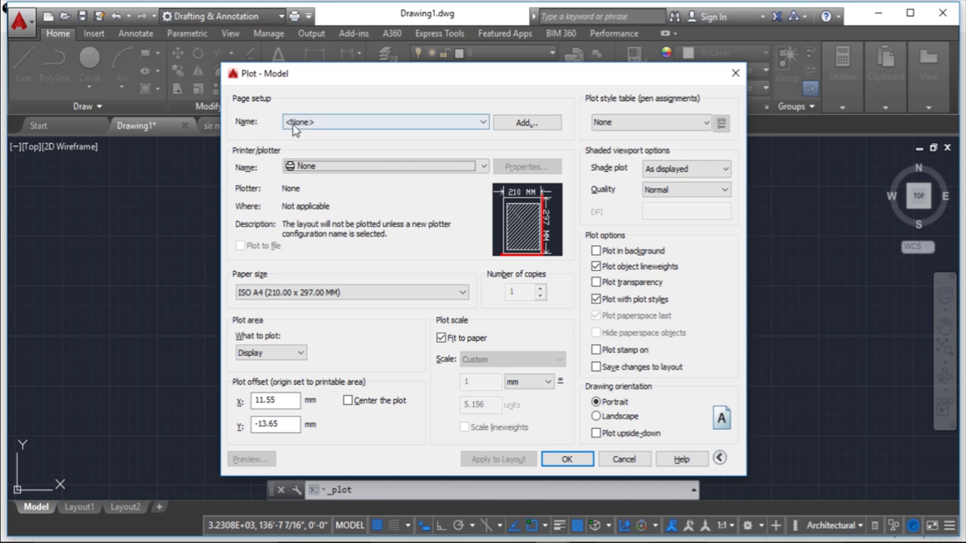
- Keep the Plot - Model page setup at <None>
click(369, 123)
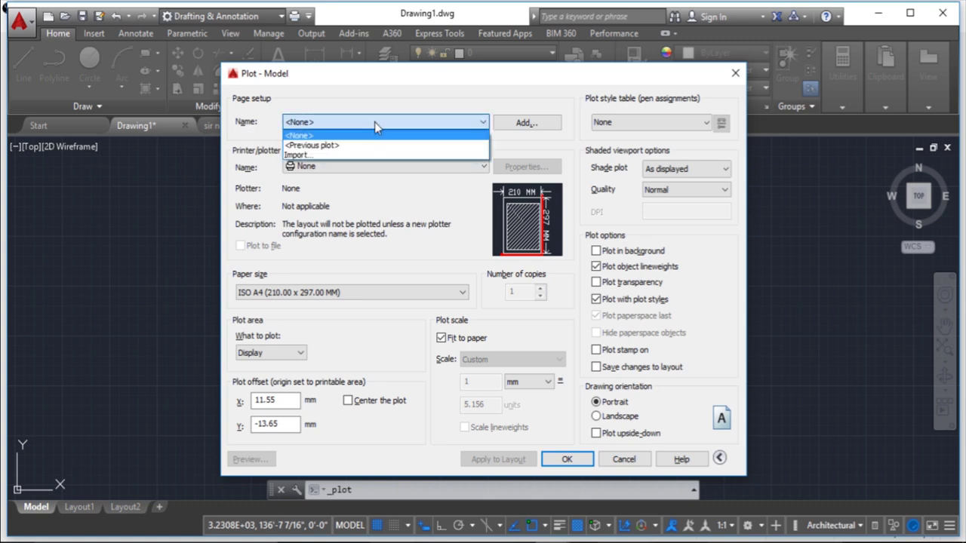
click(374, 122)
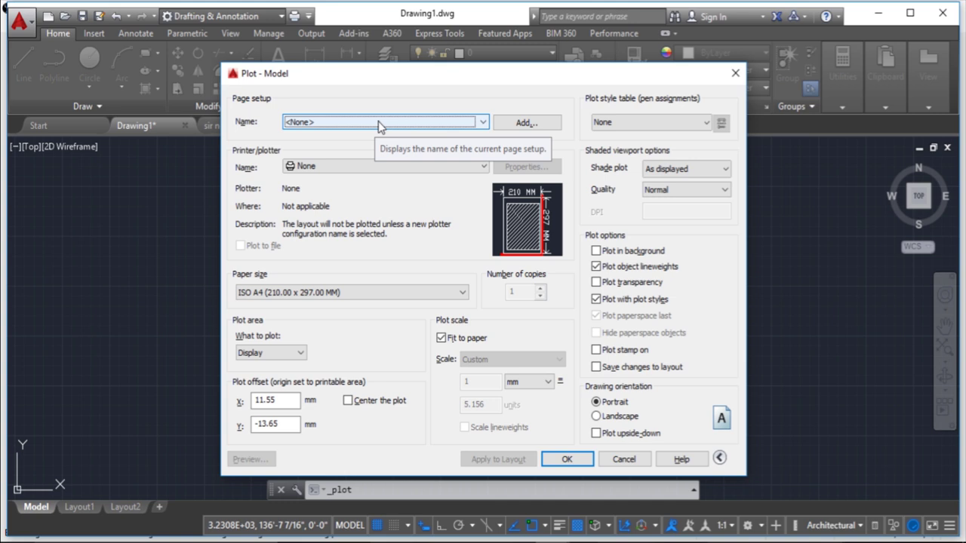
click(378, 123)
click(377, 135)
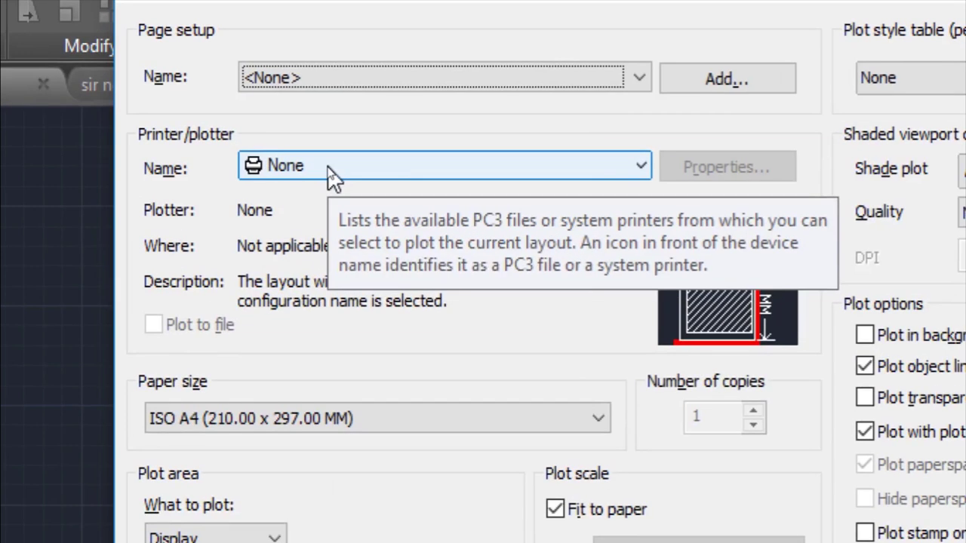
- Choose AutoCAD PDF (High Quality Print).pc3 as the printer/plotter
click(442, 166)
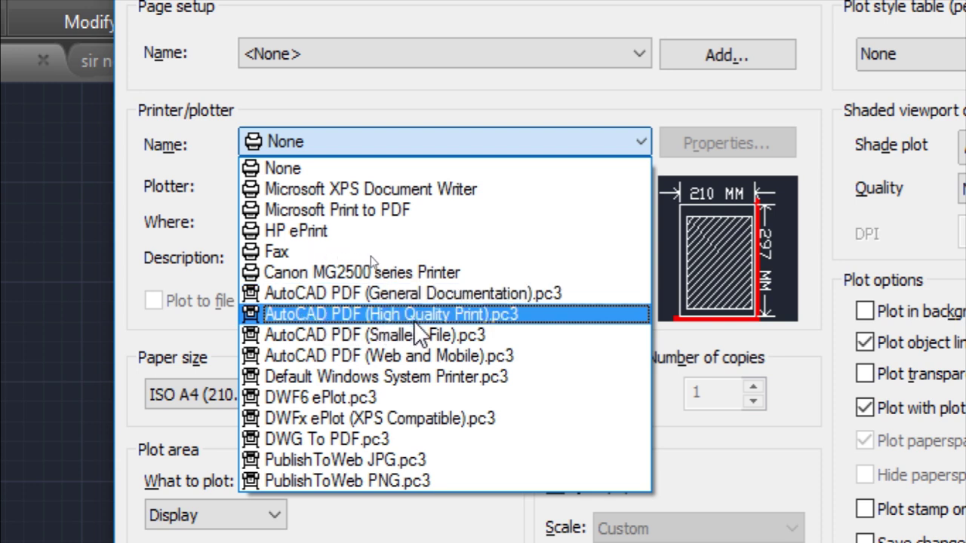
click(479, 319)
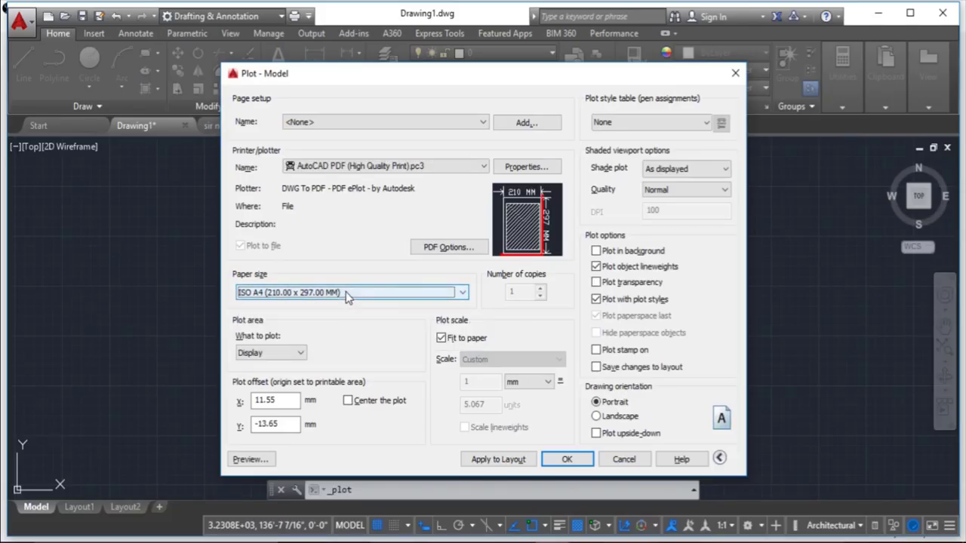
- Select ISO full bleed A4 (297.00 x 210.00 MM) as the paper size
click(343, 293)
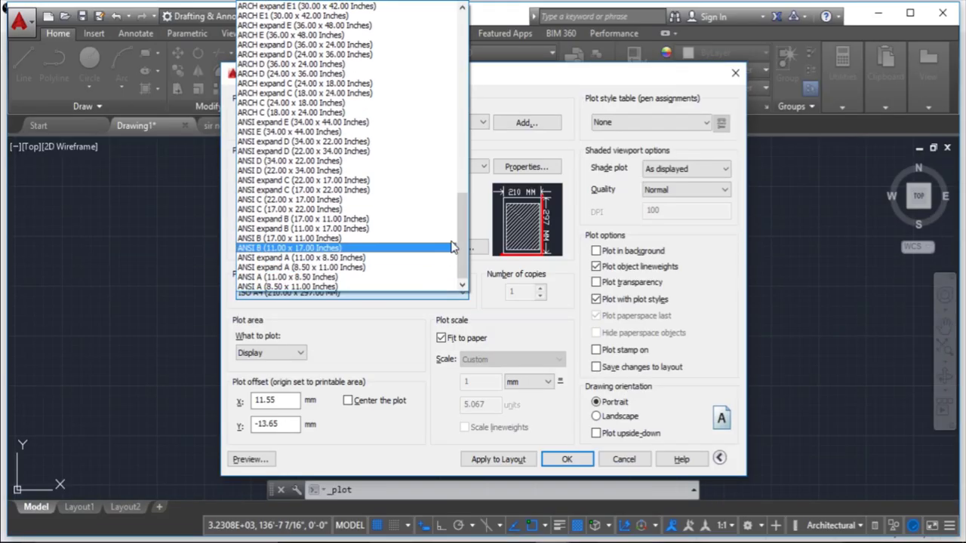
drag(464, 214, 485, 48)
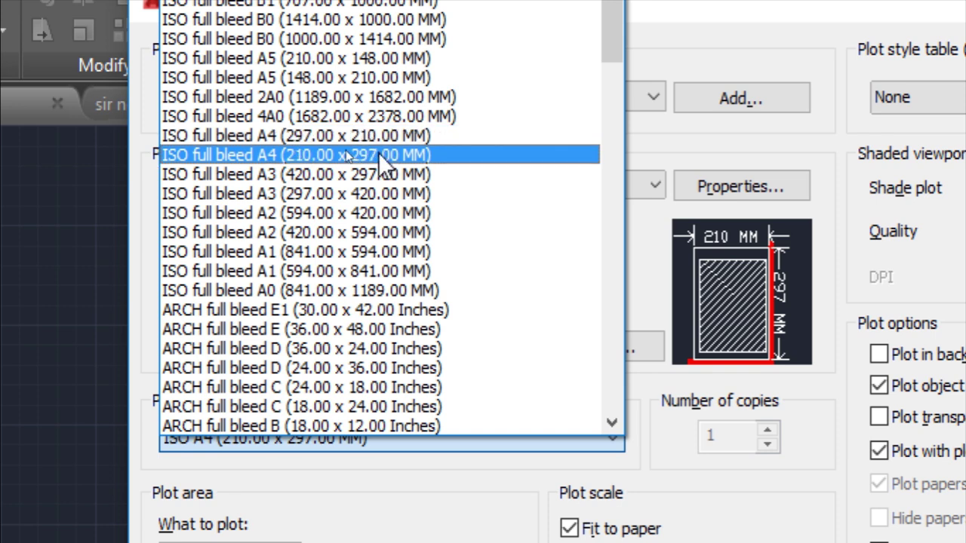
click(378, 137)
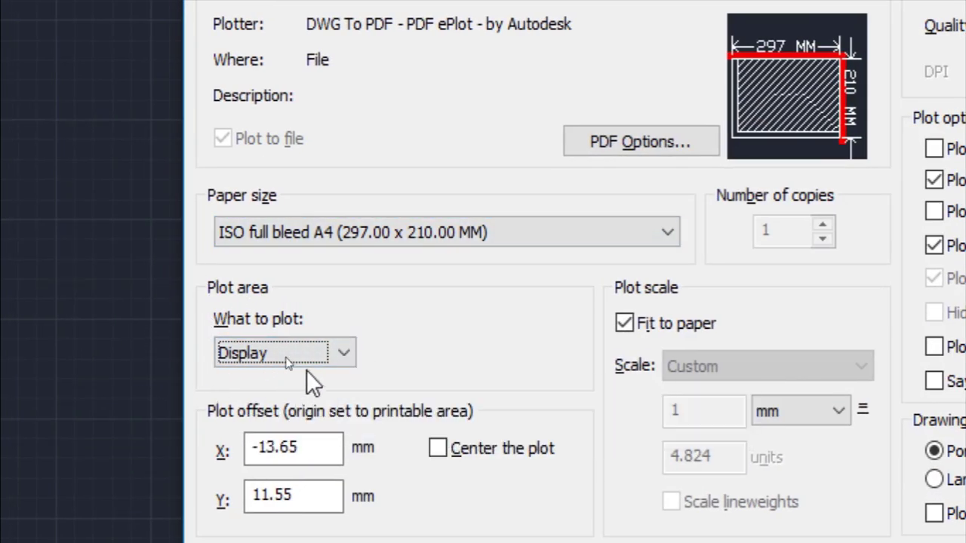
- Set the plot area to a Window from above-left of the plan to below the G.F PLAN label
click(314, 359)
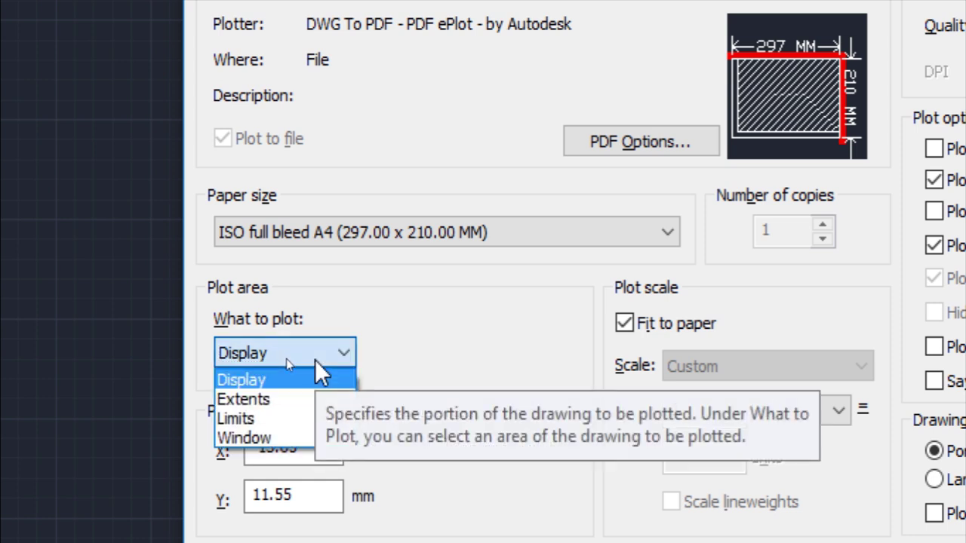
click(264, 439)
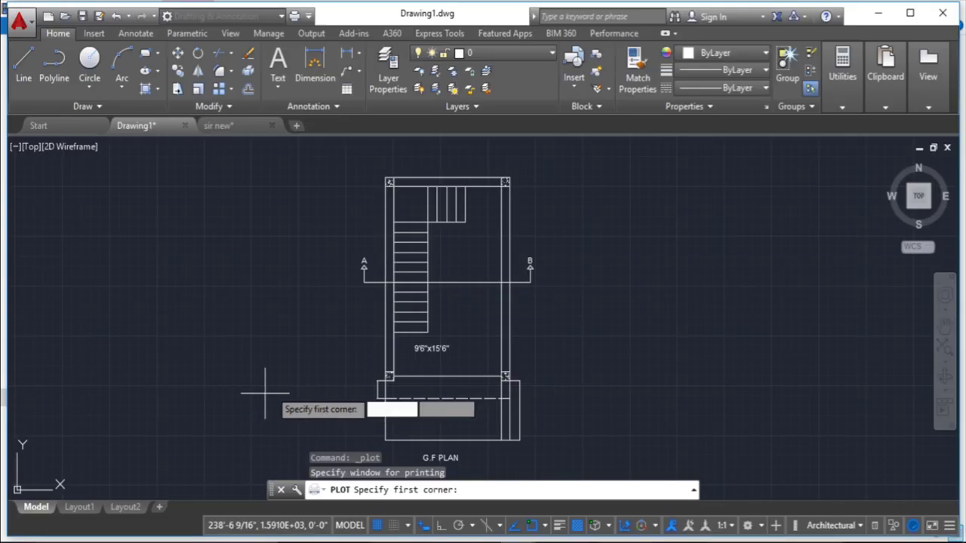
click(345, 153)
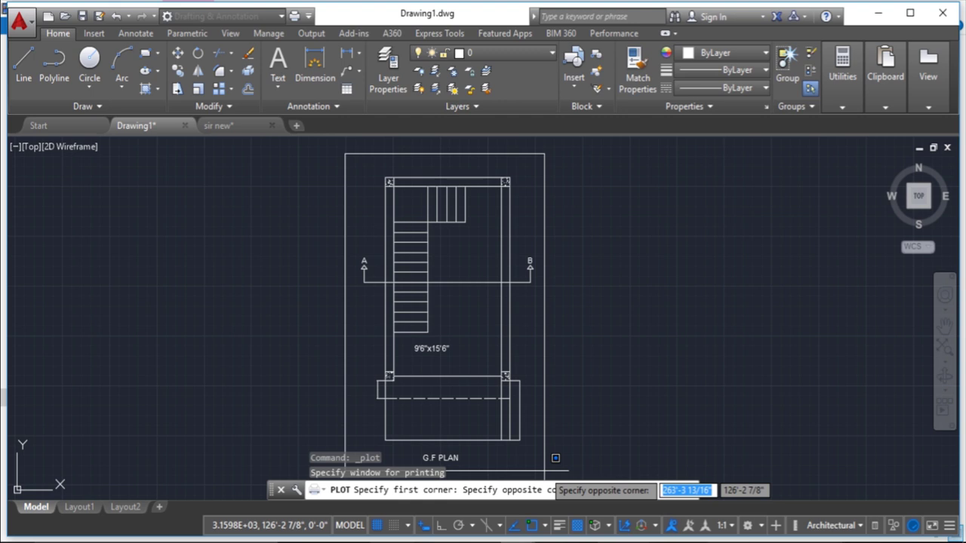
click(556, 458)
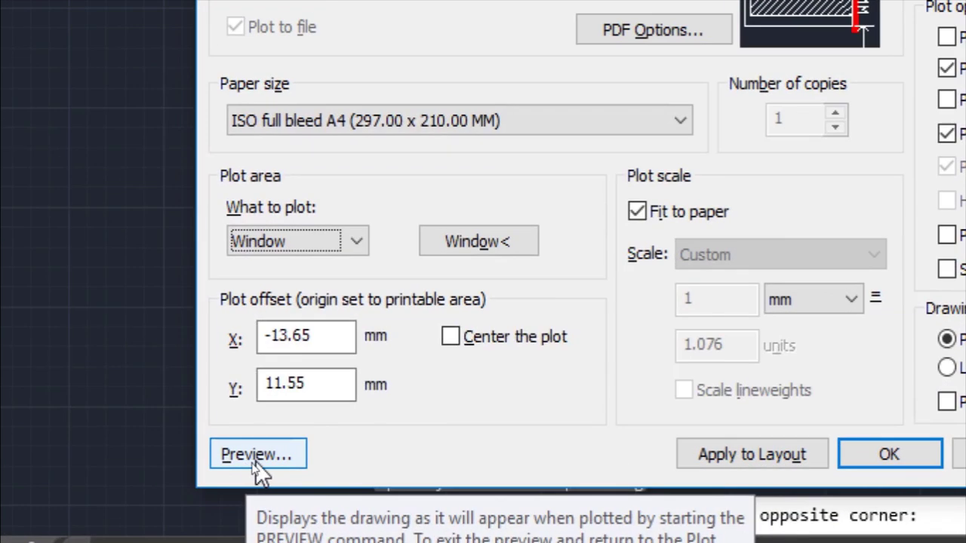
click(247, 463)
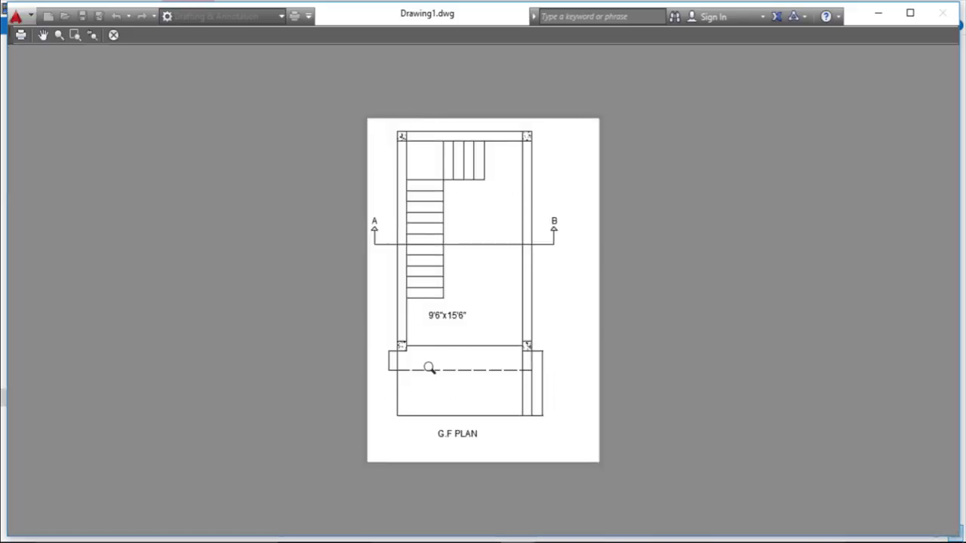
click(113, 34)
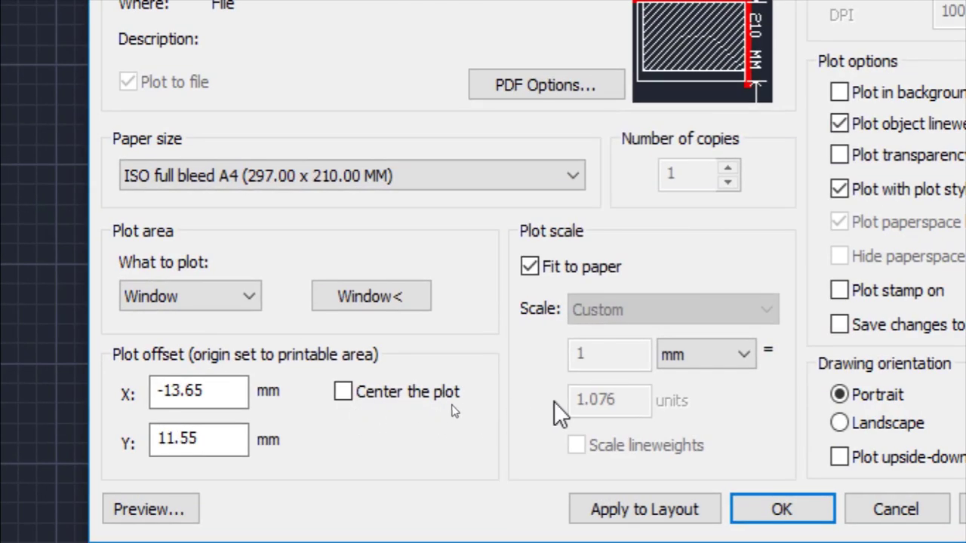
- Center the plot on the A4 sheet (offsets 6.30 and 0.00 mm) and generate a preview
click(344, 393)
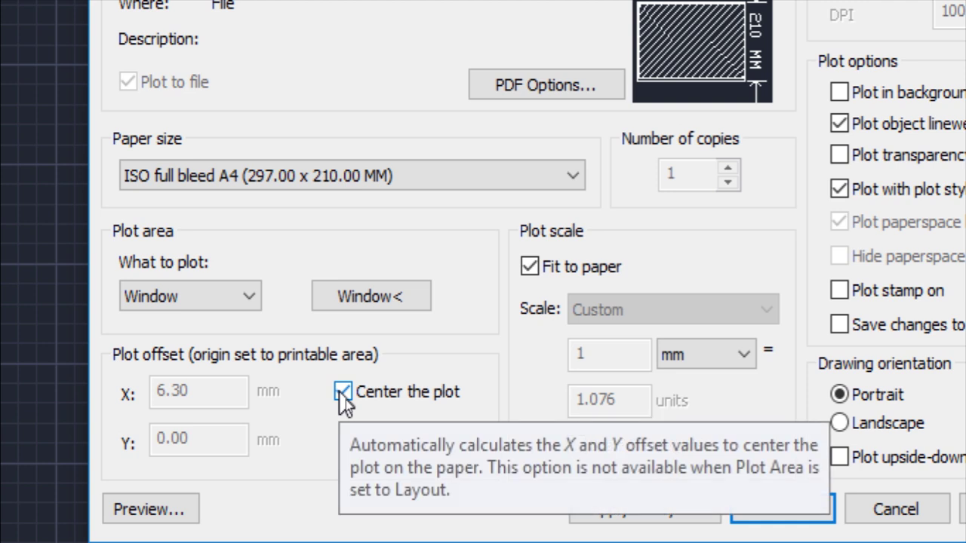
click(344, 393)
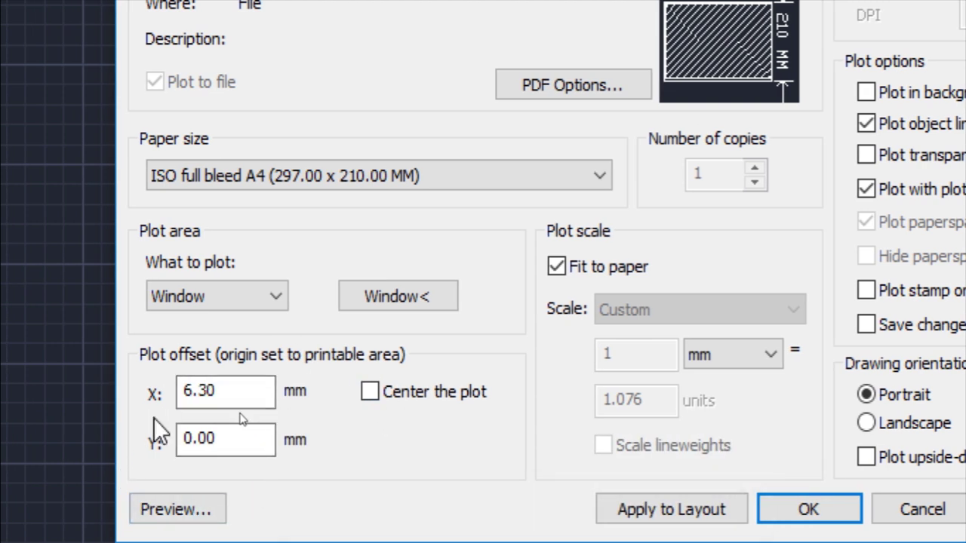
click(370, 391)
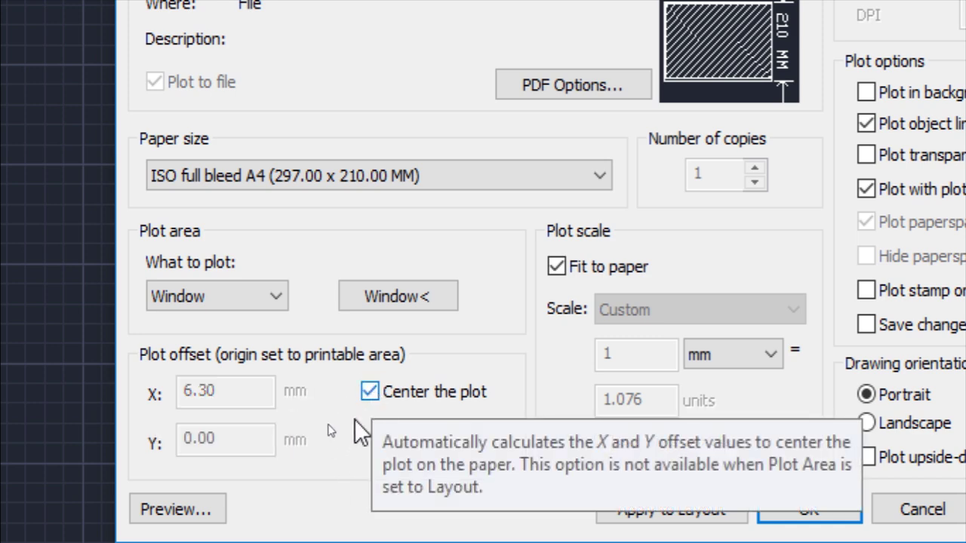
click(181, 510)
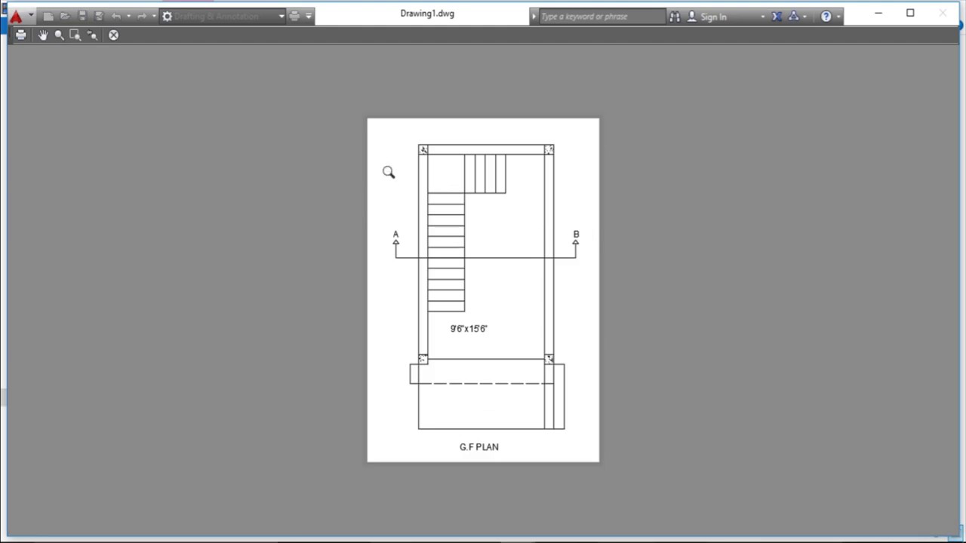
- Close the portrait Plot Preview window to get back to Plot - Model
click(115, 34)
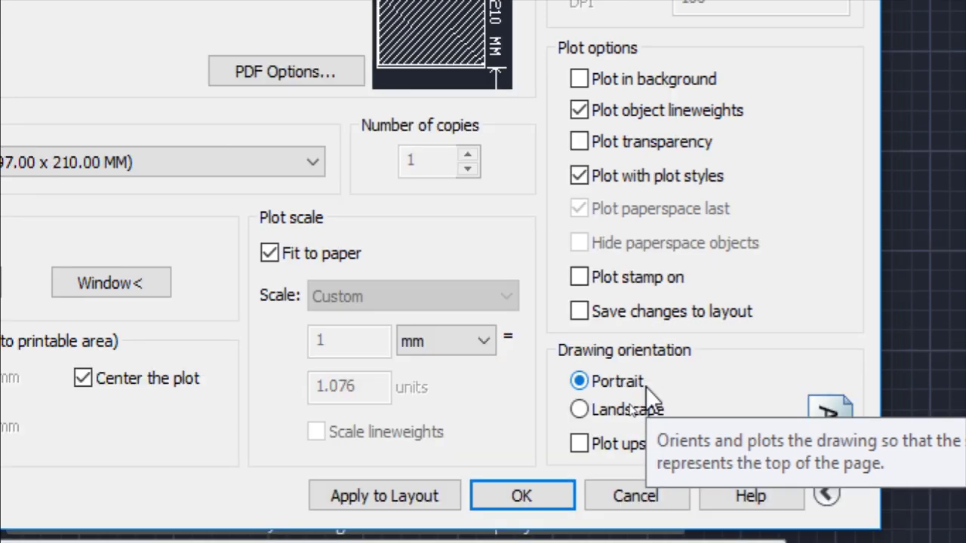
- Switch the drawing orientation to Landscape and preview the G.F PLAN
click(574, 408)
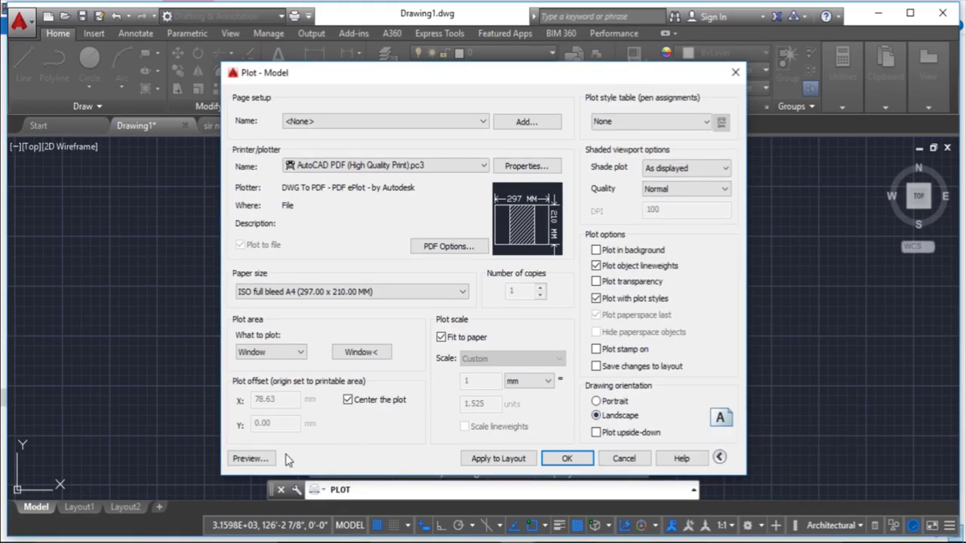
click(252, 458)
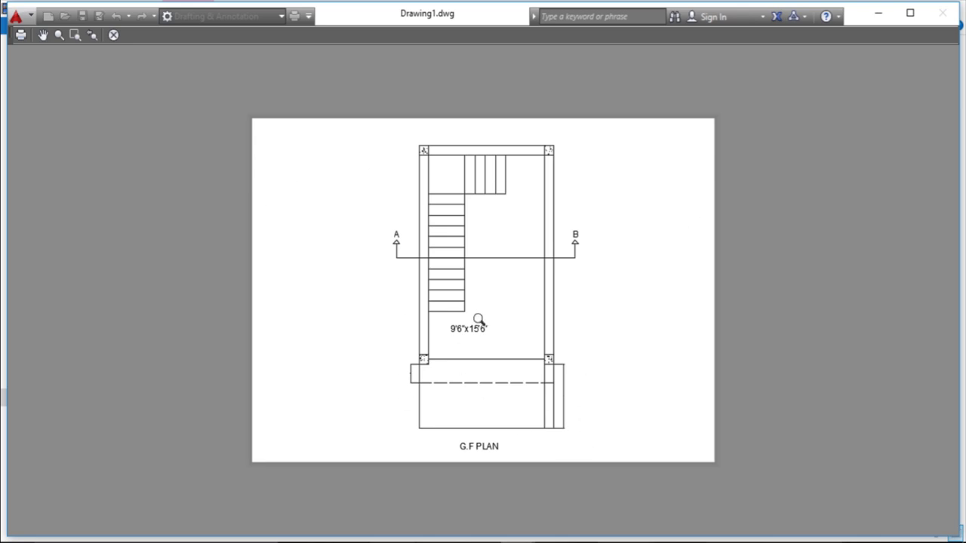
- Exit the landscape plot preview with Esc
key(Escape)
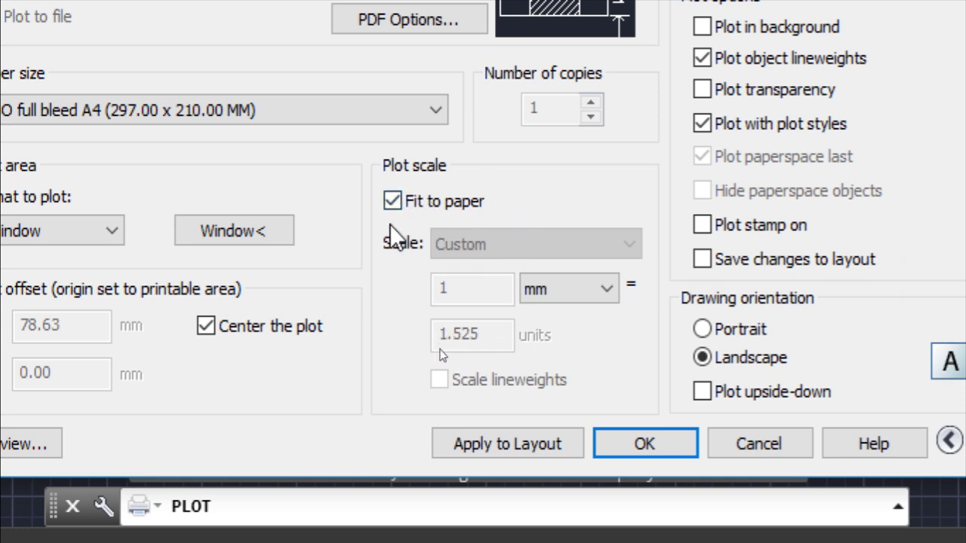
- Turn off Fit to paper and set a Custom scale of 1 mm = 10 units (1:10)
click(392, 200)
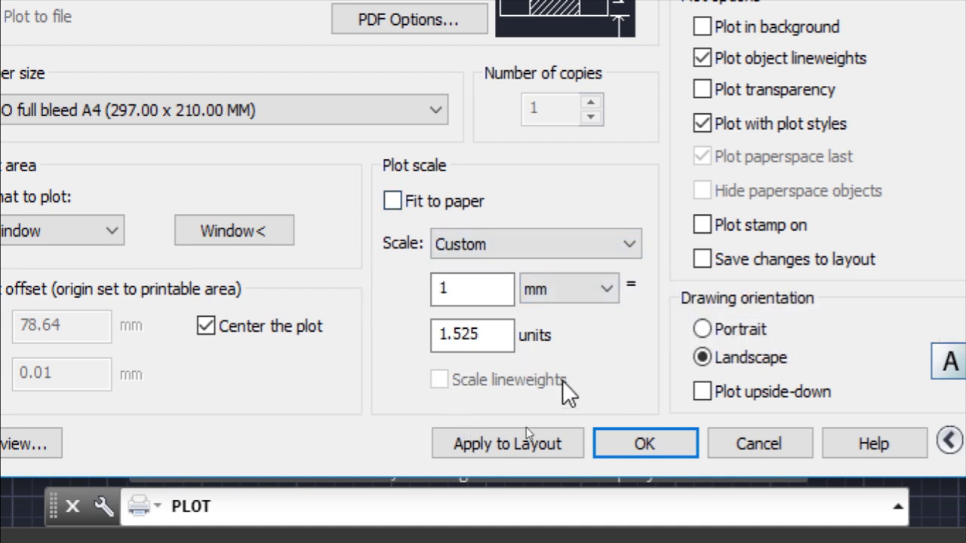
click(585, 249)
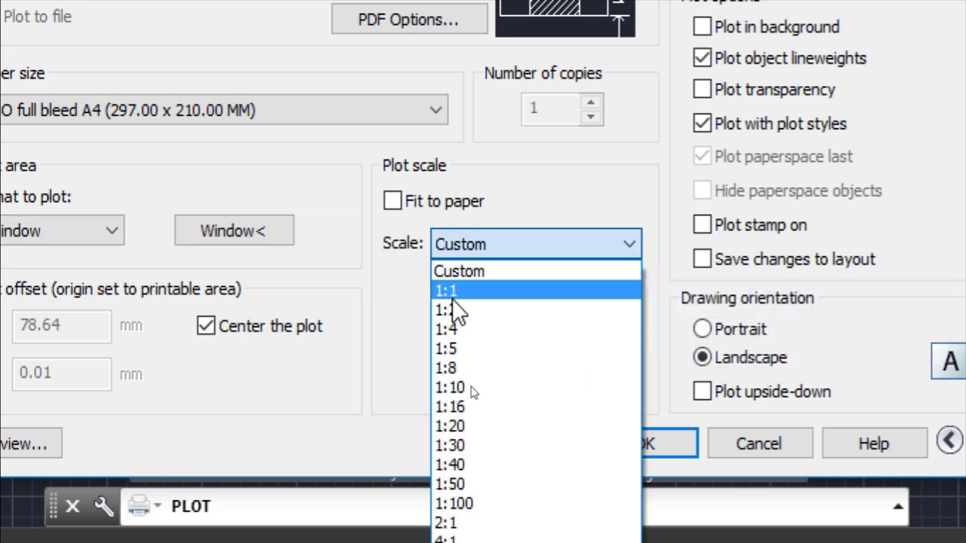
click(500, 264)
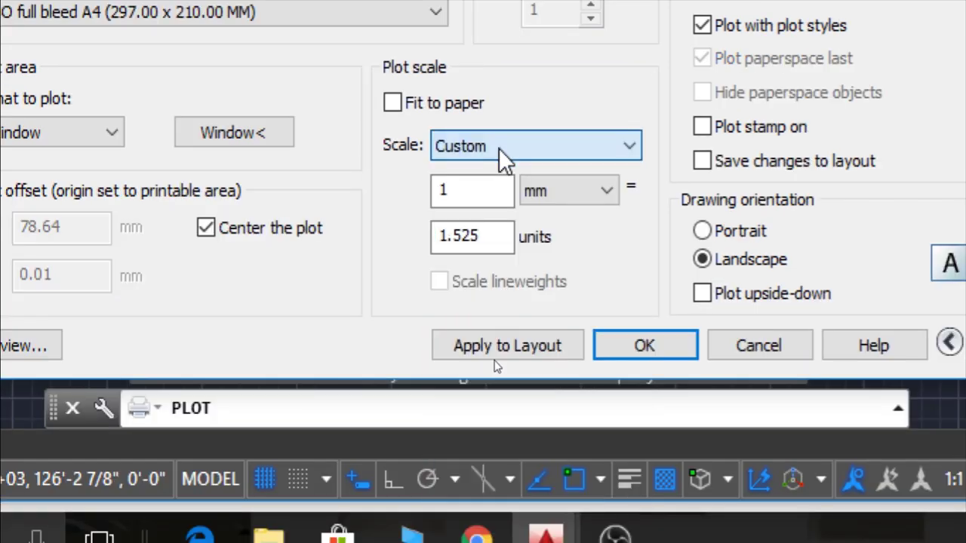
click(453, 190)
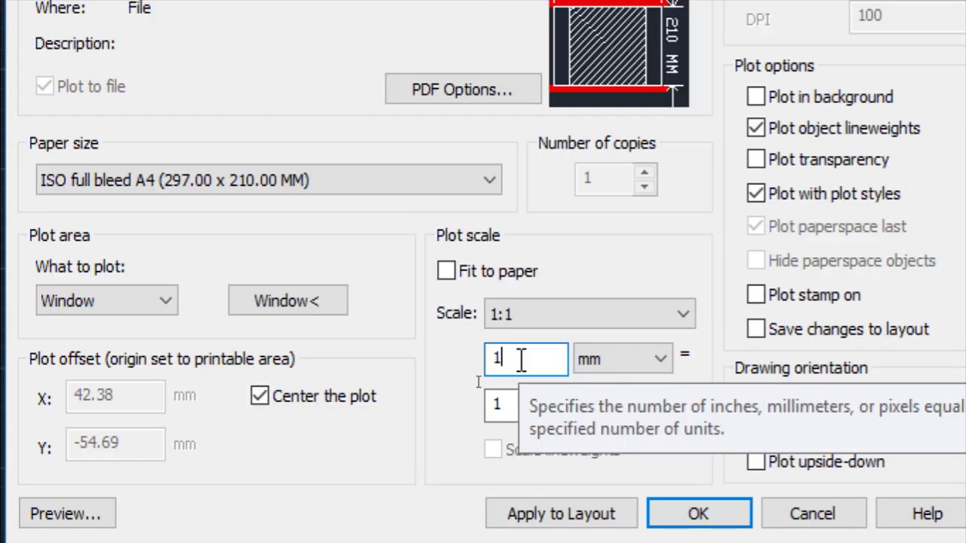
click(503, 413)
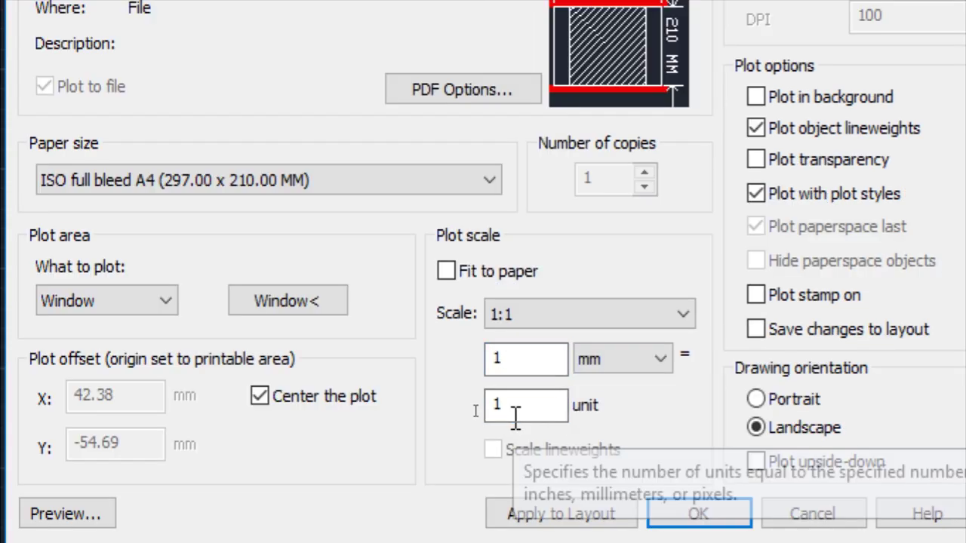
text(0)
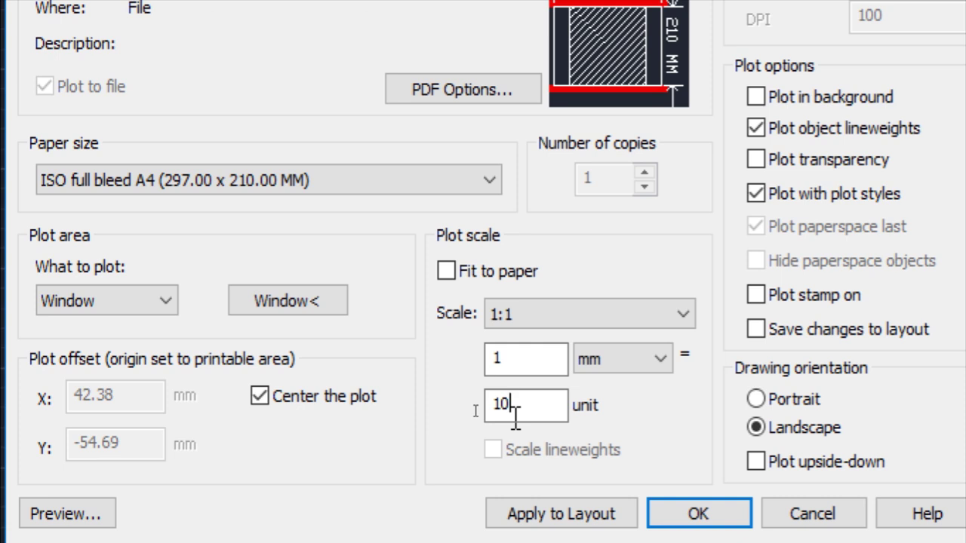
key(Tab)
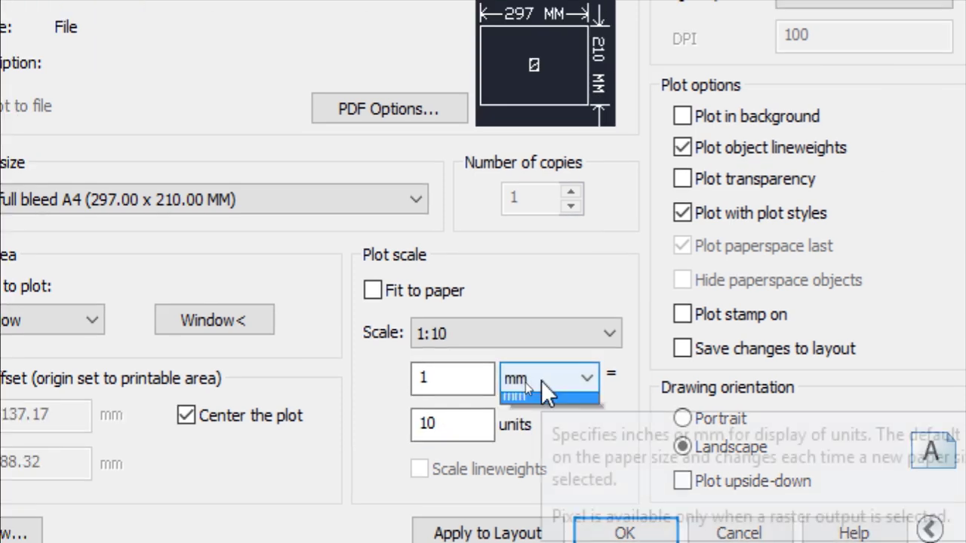
click(542, 382)
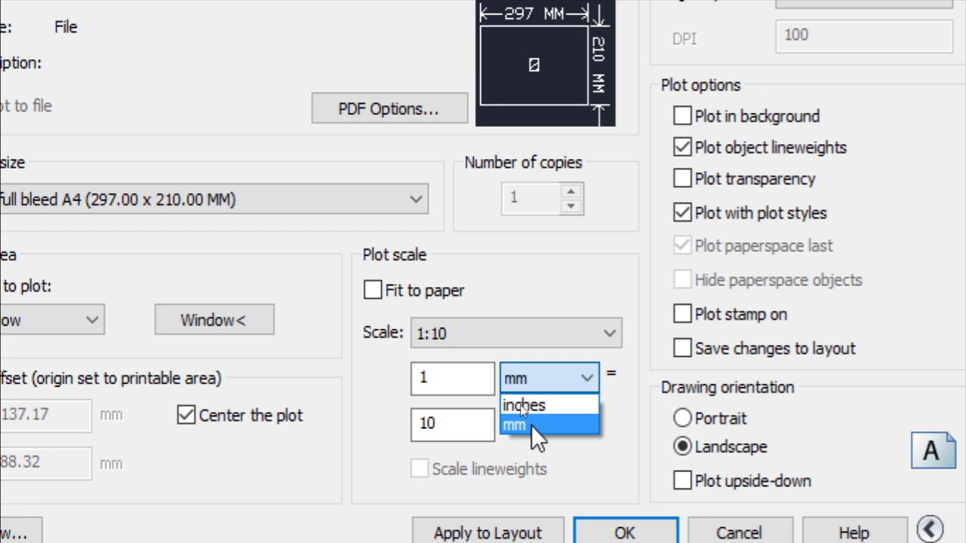
- Switch the plot scale to inches and edit the custom scale to 1 inch = 38.73 units
click(523, 405)
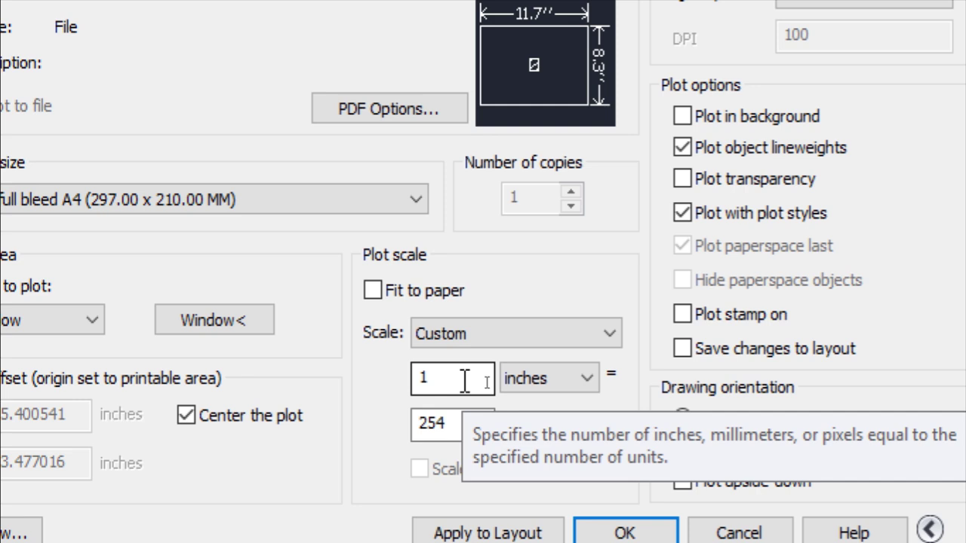
double_click(465, 381)
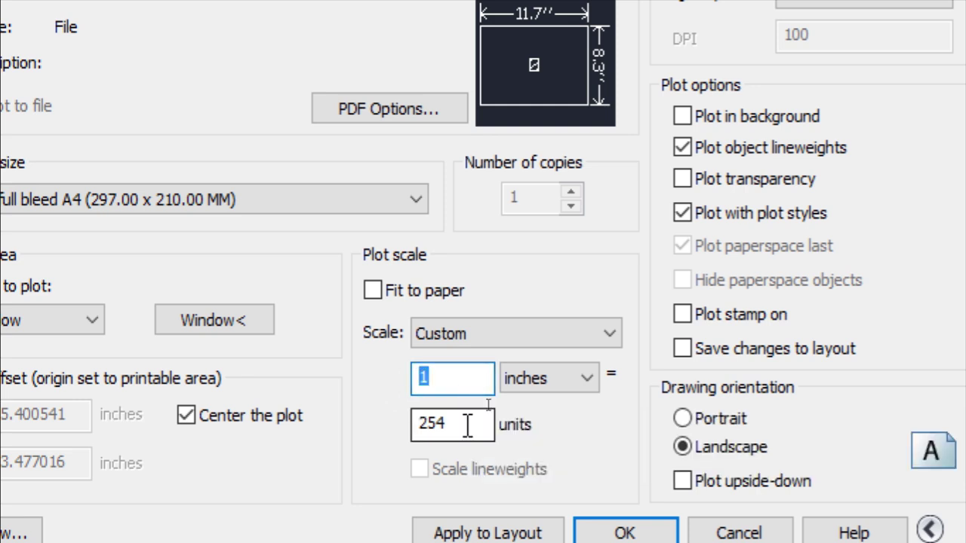
drag(466, 423, 413, 428)
text(96)
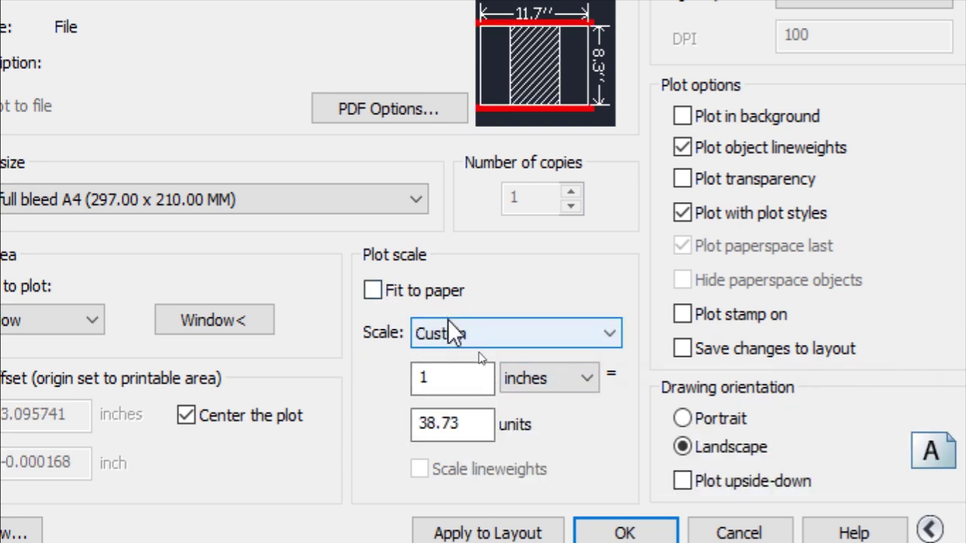
- Re-enable Fit to paper, keeping Normal quality, As displayed shading and transparency plotting off
click(374, 292)
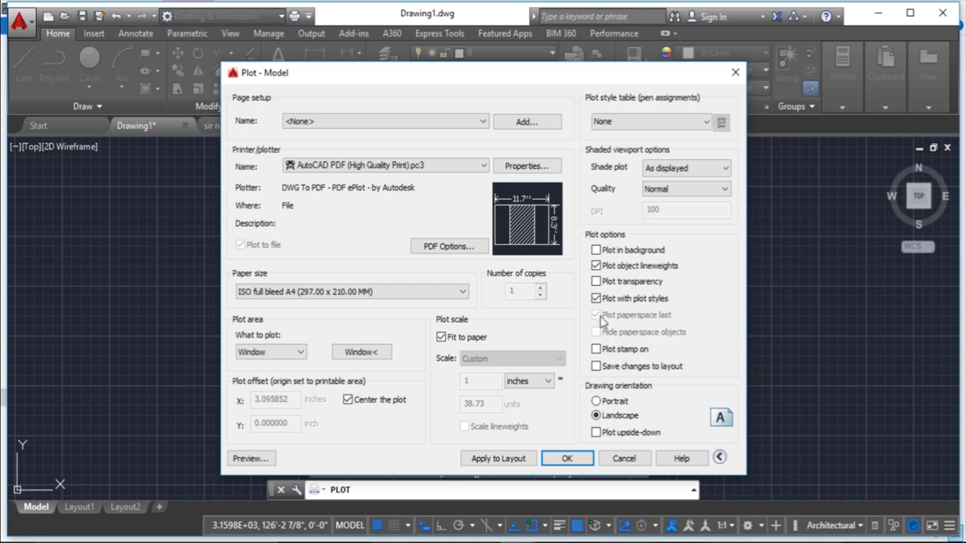
click(686, 196)
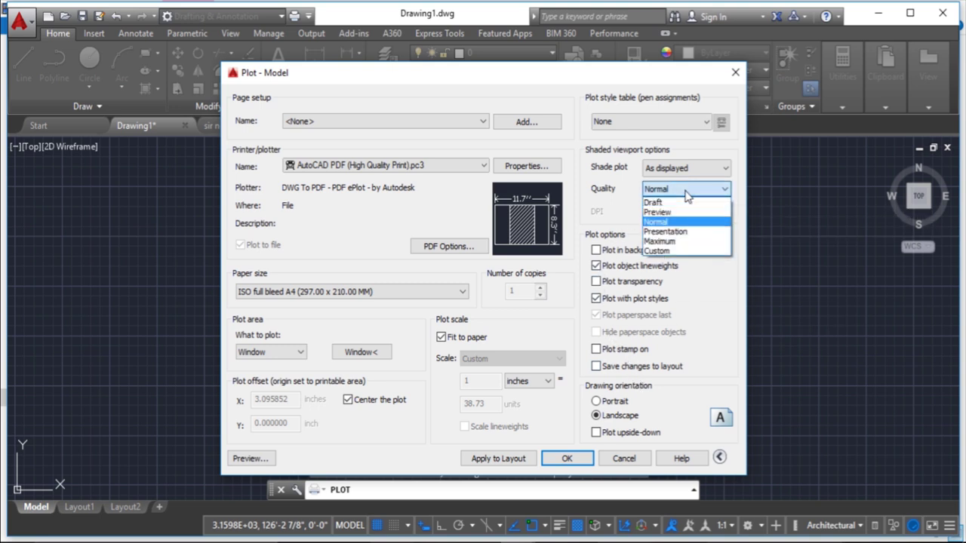
click(686, 195)
click(663, 170)
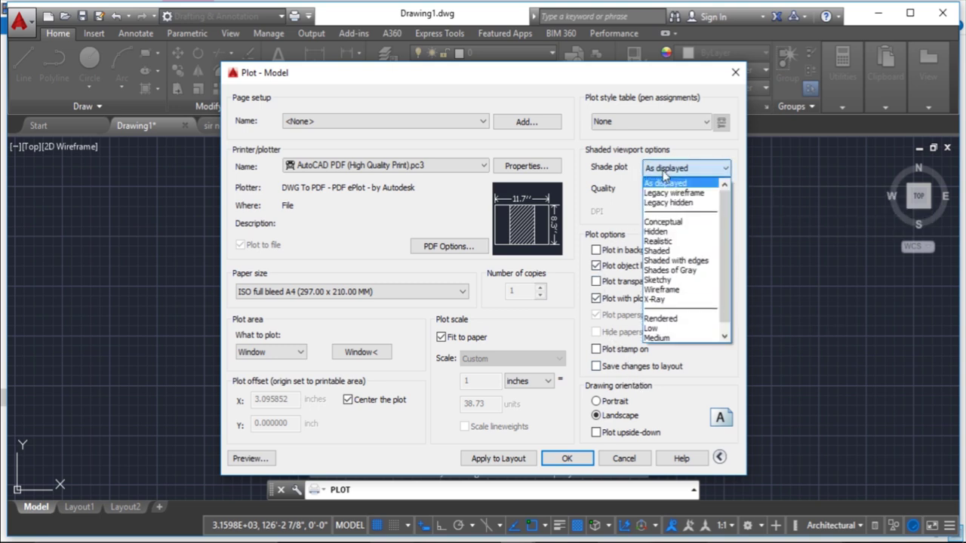
click(664, 172)
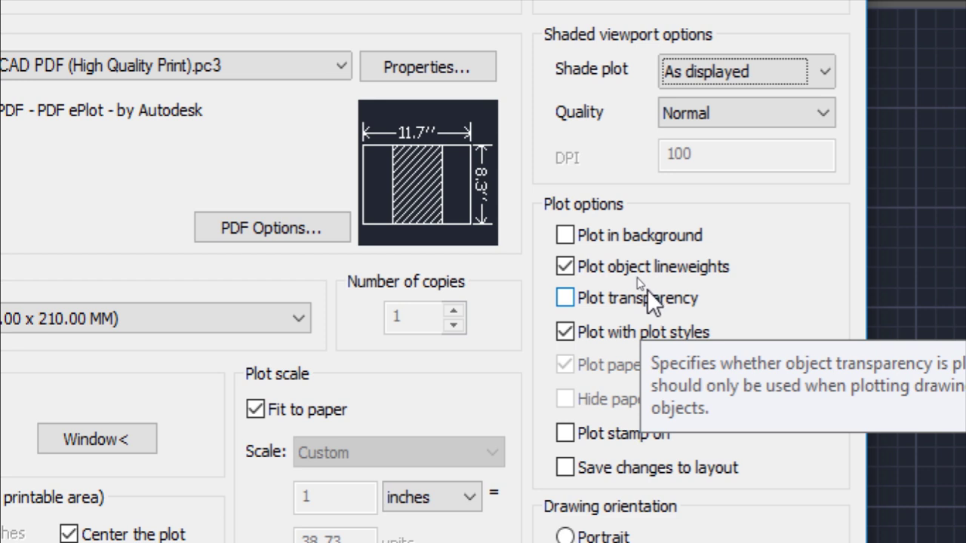
click(566, 294)
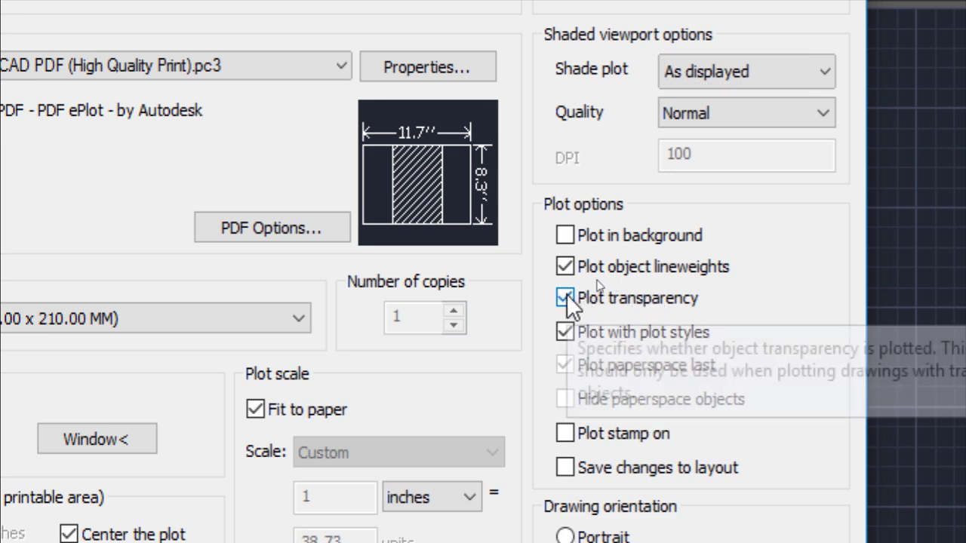
click(566, 295)
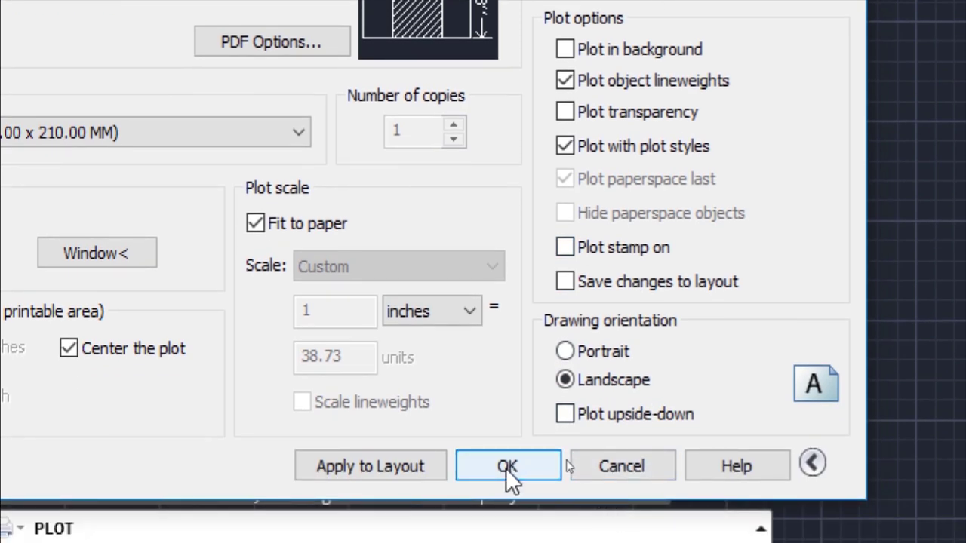
- Accept the plot settings and save the output as Drawing1-Model.pdf in the Desktop folder
click(507, 467)
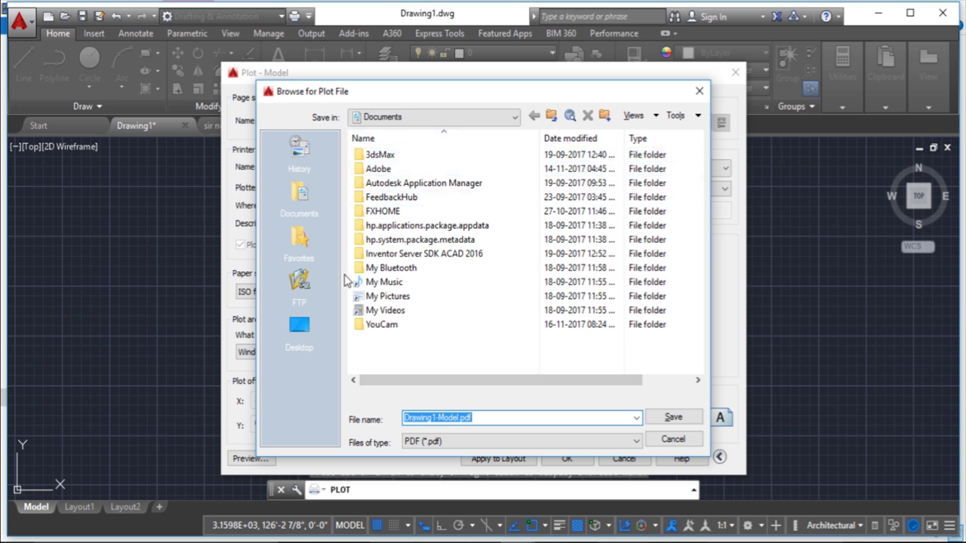
drag(373, 99, 555, 68)
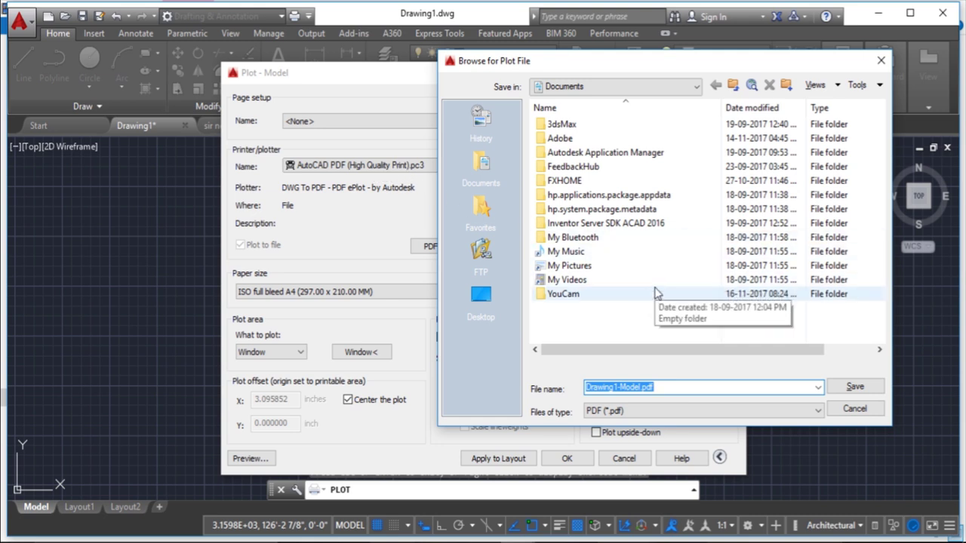
click(656, 388)
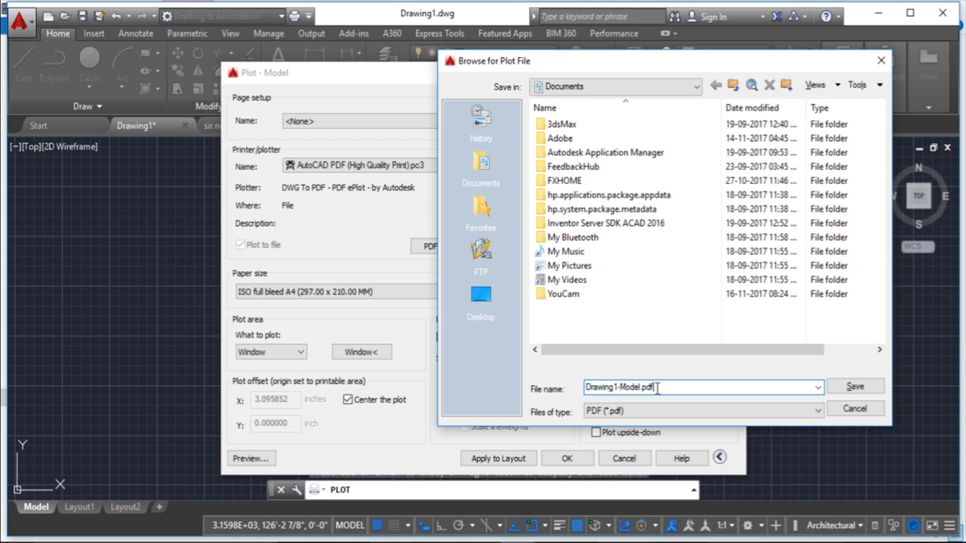
click(486, 298)
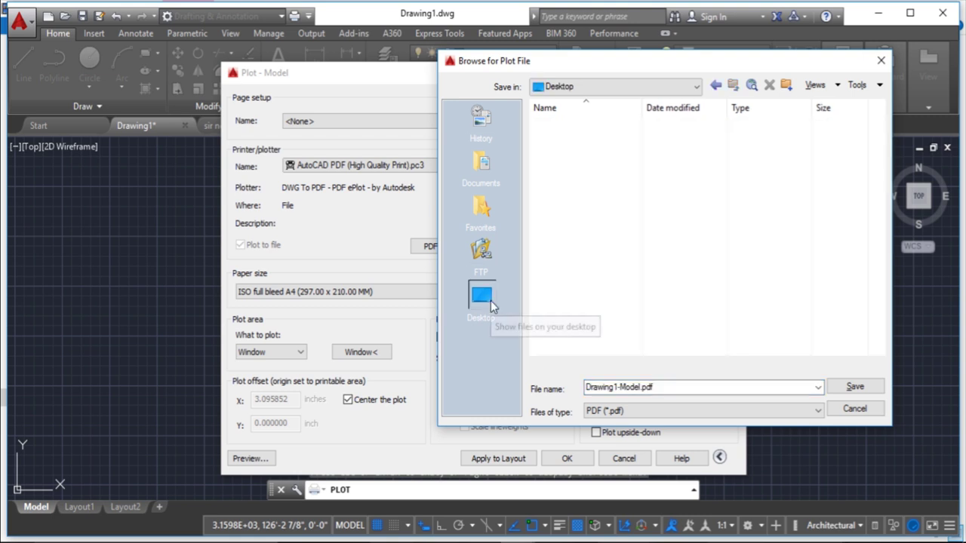
click(852, 387)
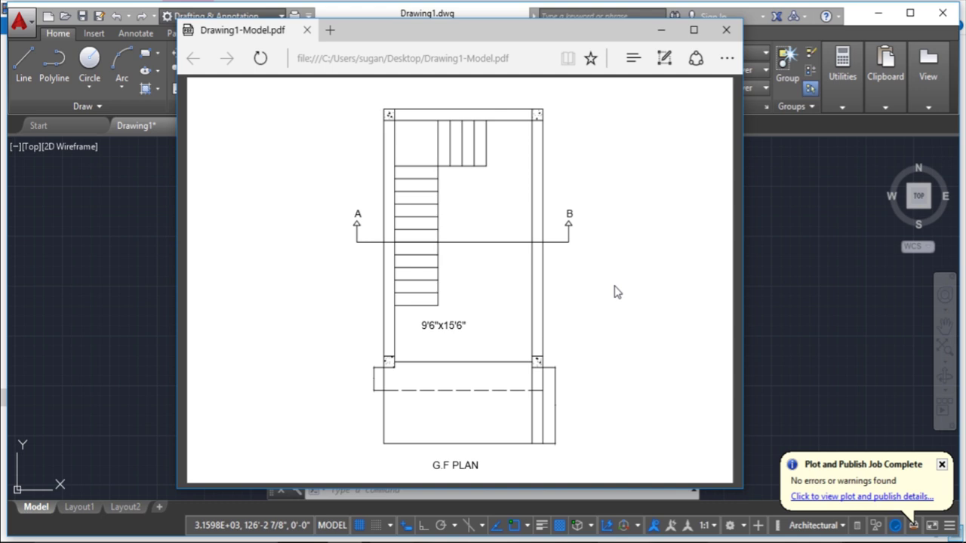
- Close the Edge PDF viewer showing the G.F PLAN with Alt+F4
key(alt+F4)
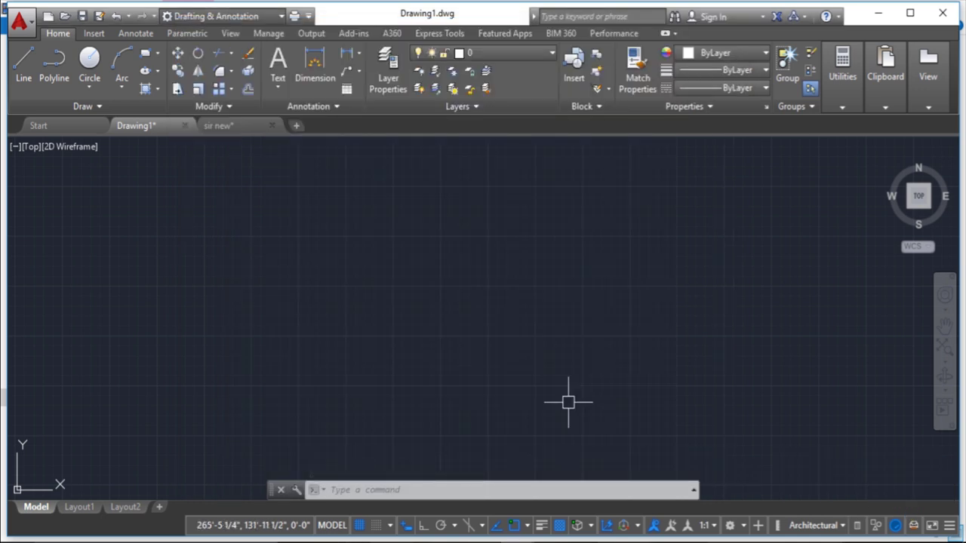